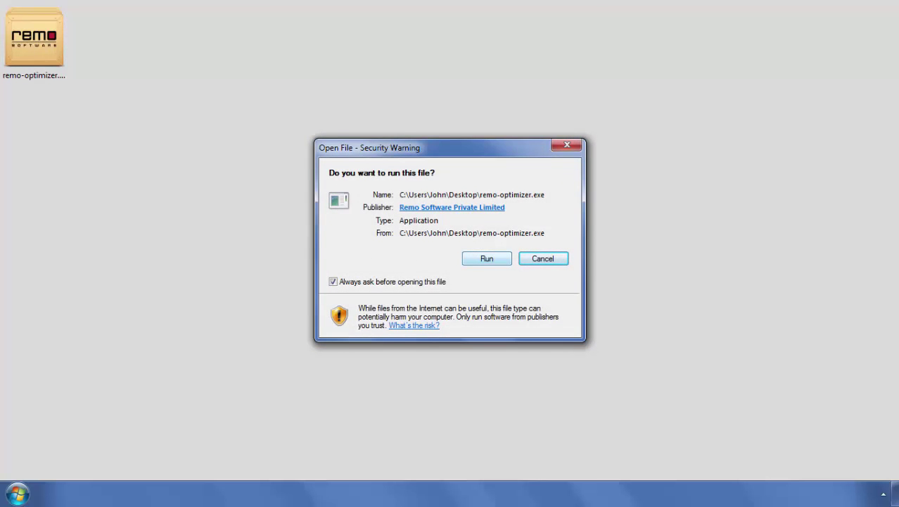
# Step: Run the installer and go through the Welcome and license pages to install Remo Optimizer 2.0
pyautogui.press('Return')
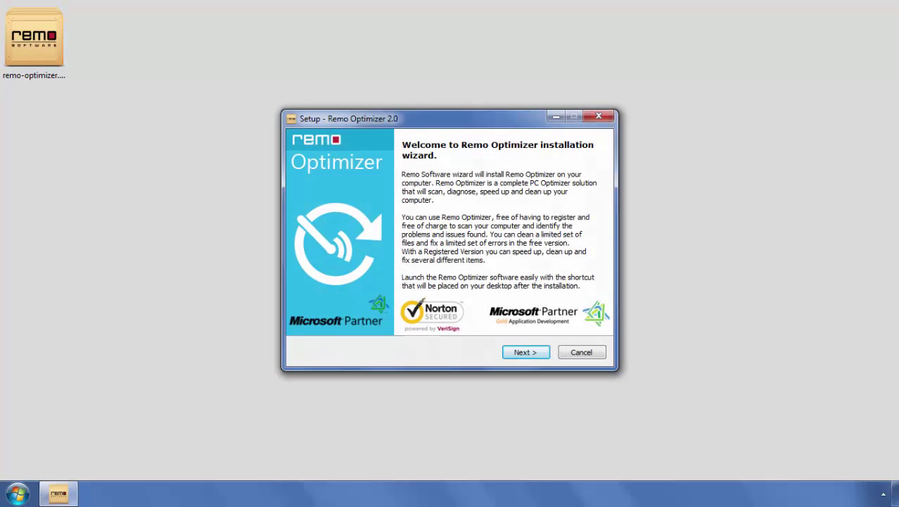
pyautogui.press('Return')
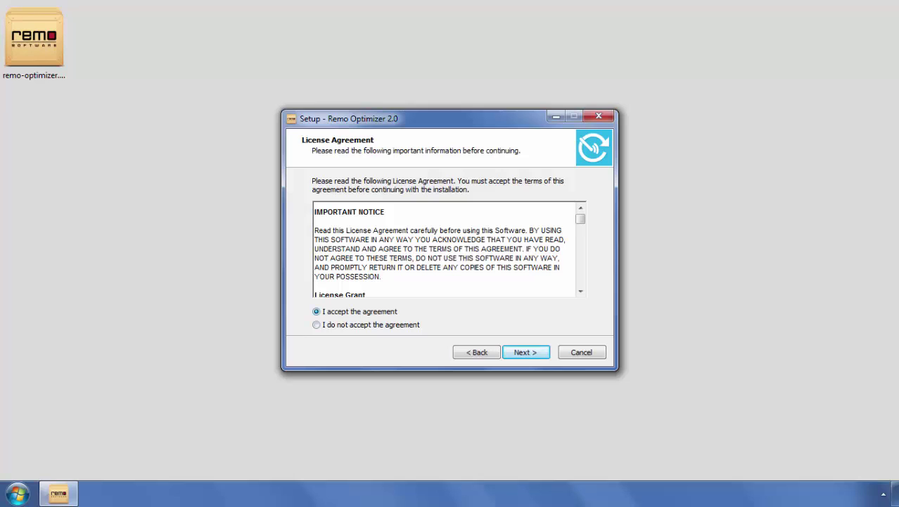
pyautogui.press('Return')
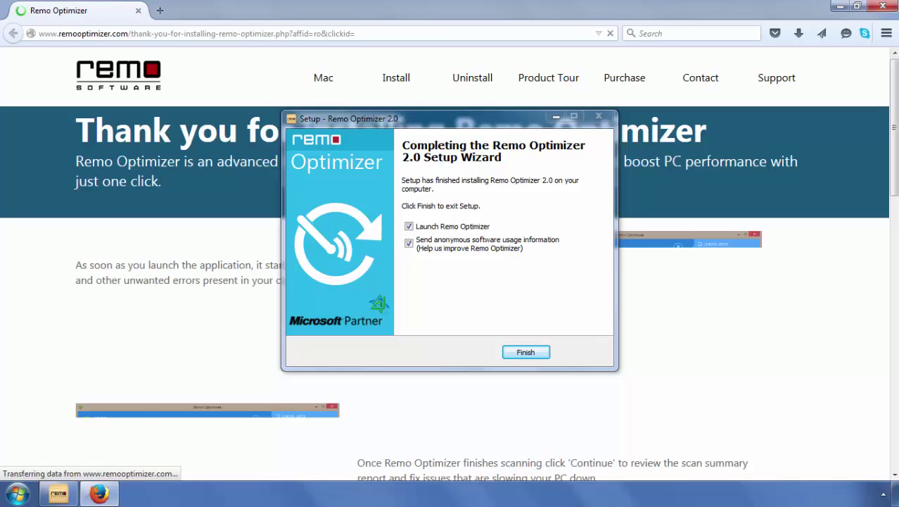
pyautogui.press('Return')
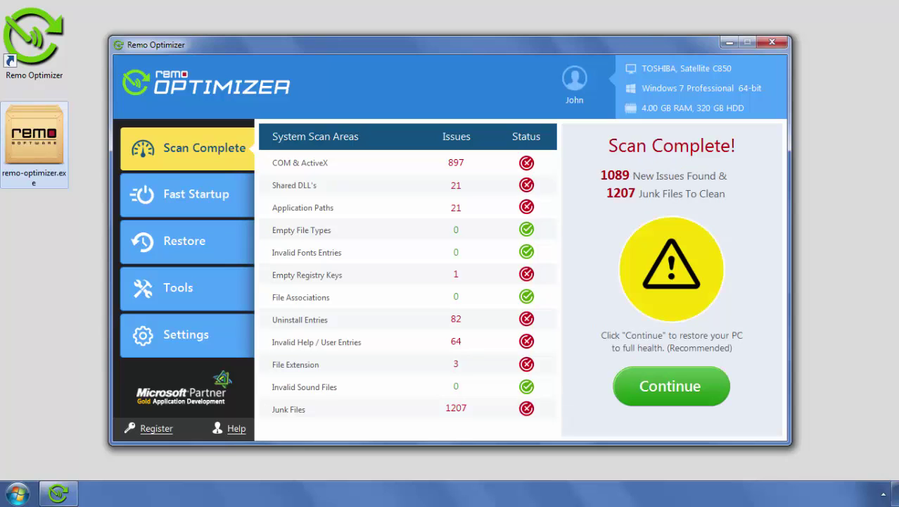
# Step: Open the found issues, expand COM & ActiveX, and toggle its checkbox off and back on
pyautogui.click(670, 386)
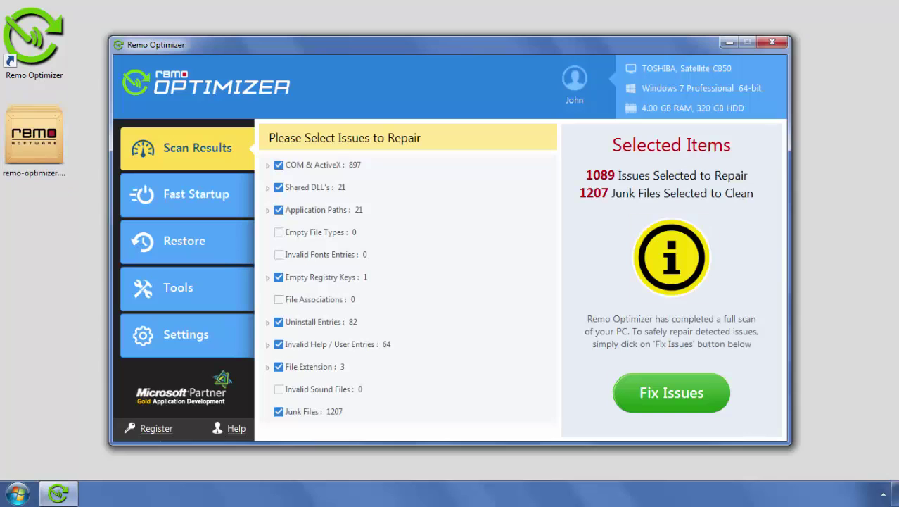
pyautogui.click(268, 165)
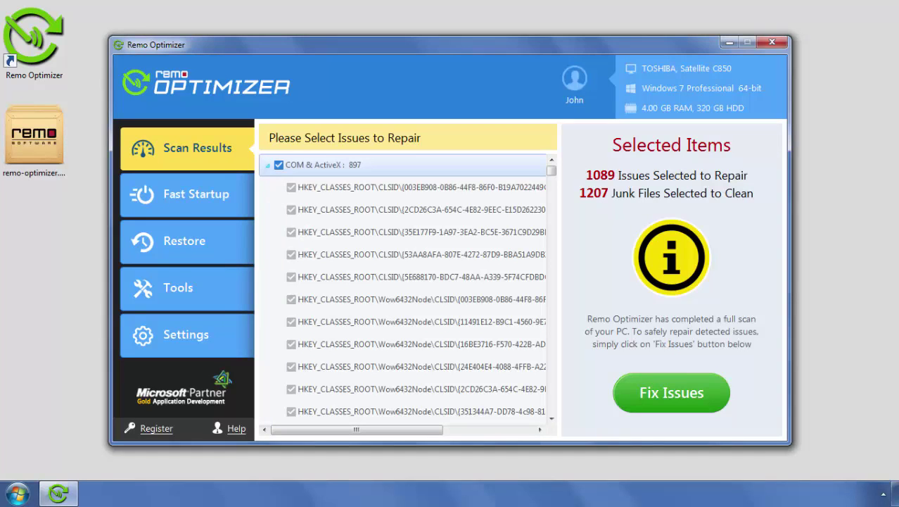
pyautogui.click(267, 164)
pyautogui.press('space')
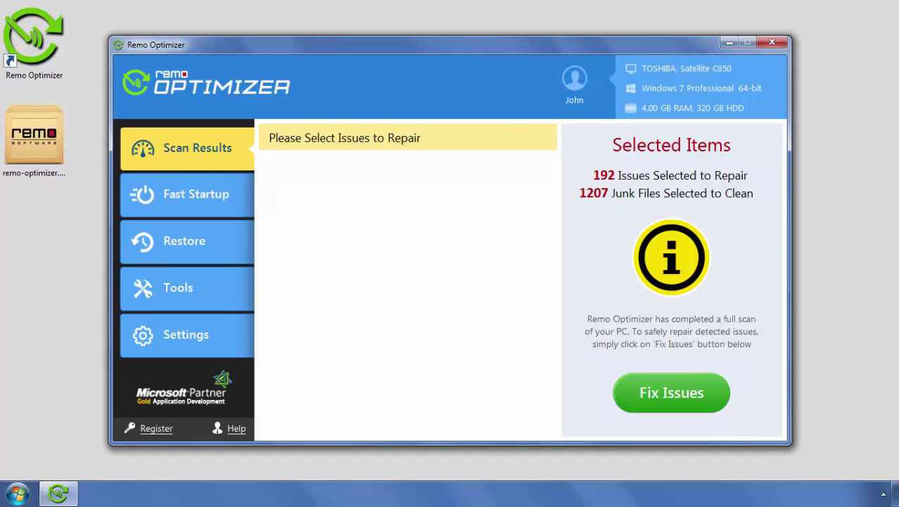
pyautogui.press('space')
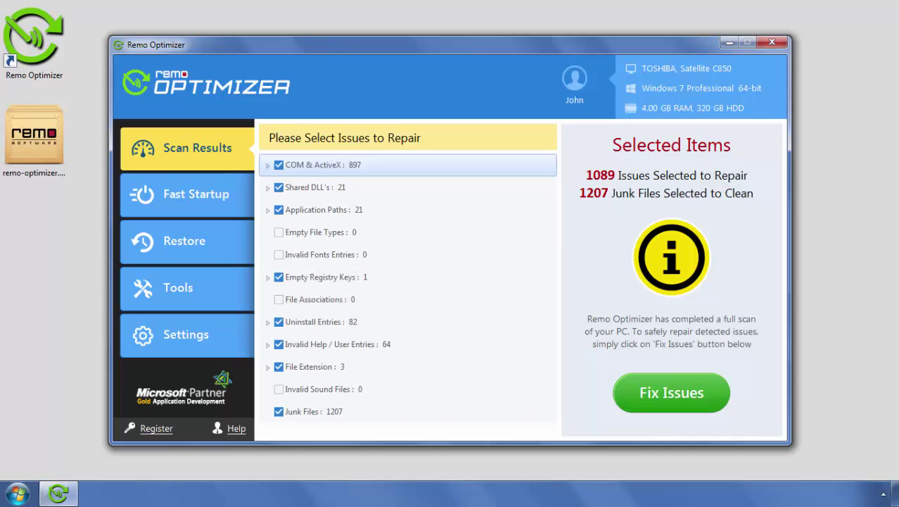
# Step: Toggle Shared DLL's off and on, and expand then collapse Application Paths
pyautogui.click(278, 187)
pyautogui.click(279, 187)
pyautogui.click(267, 210)
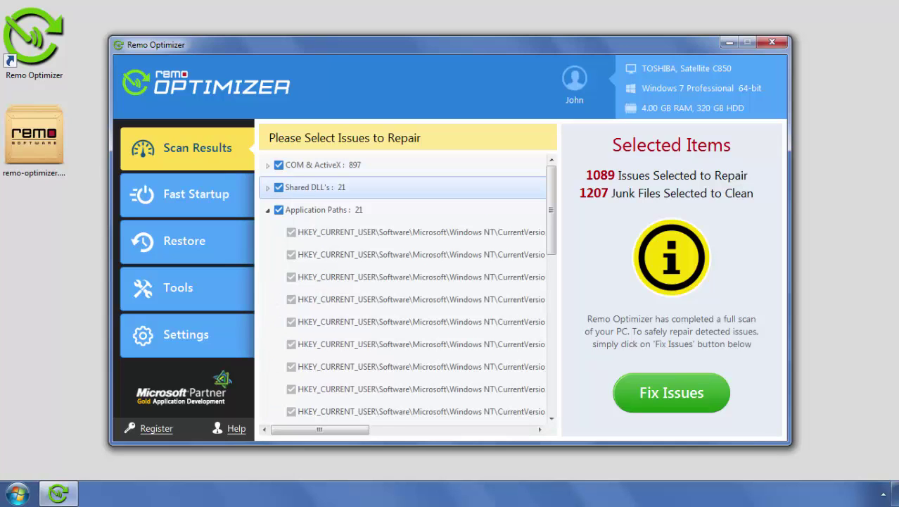
pyautogui.click(268, 210)
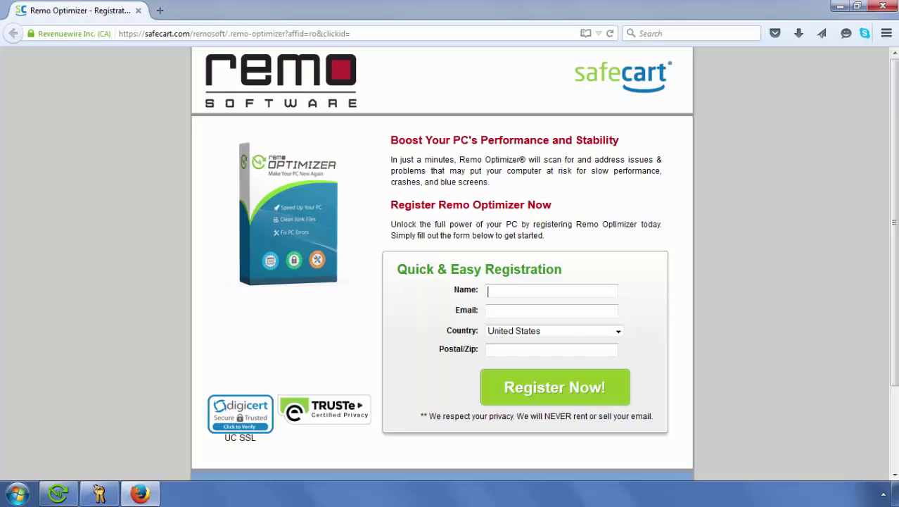
# Step: Fill in the registration form with a name, e-mail address and postal code, and submit it
pyautogui.write('John')
pyautogui.click(553, 310)
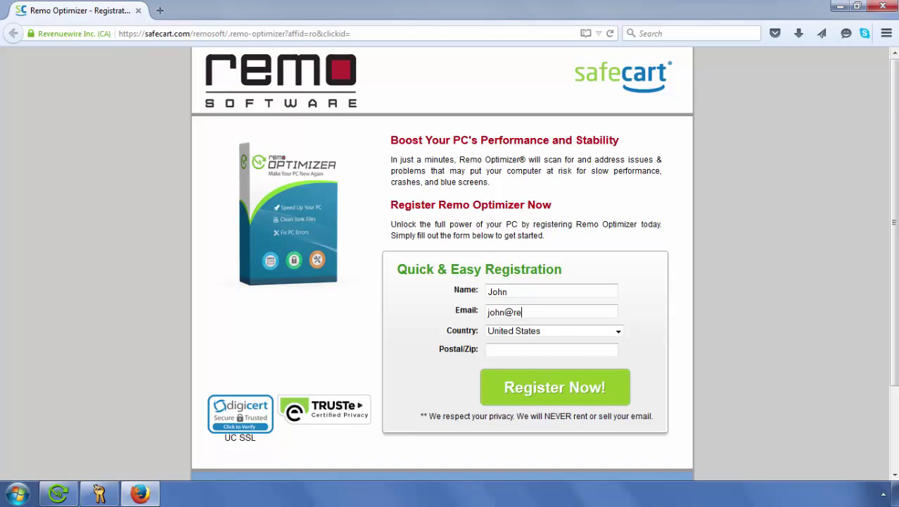
pyautogui.click(552, 350)
pyautogui.write('30310')
pyautogui.press('Return')
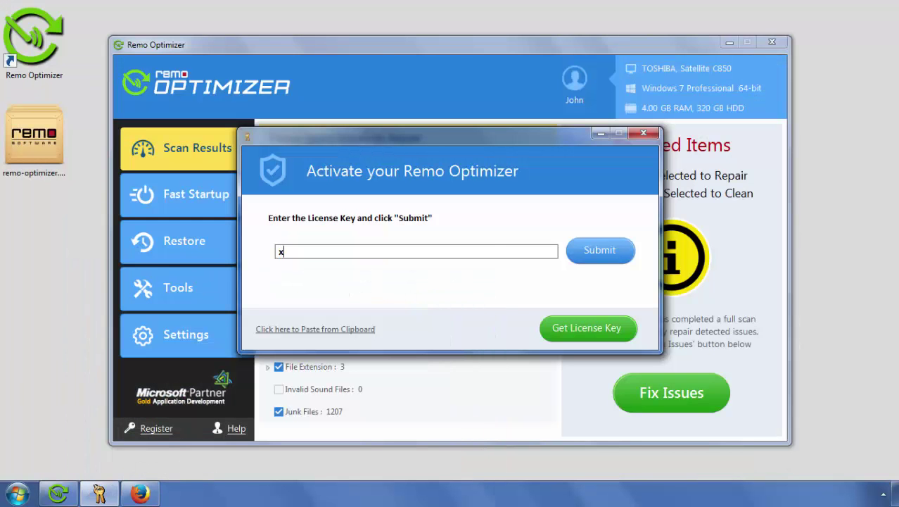
# Step: Enter the license key in the Activate dialog and submit it
pyautogui.press('Return')
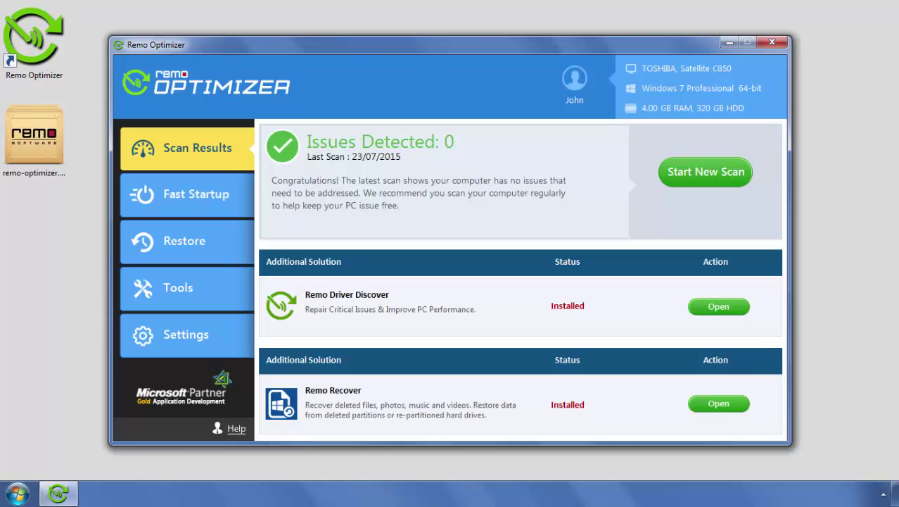
# Step: Remove VProtect Application from Windows startup in Fast Startup, then show the Restore page
pyautogui.click(186, 194)
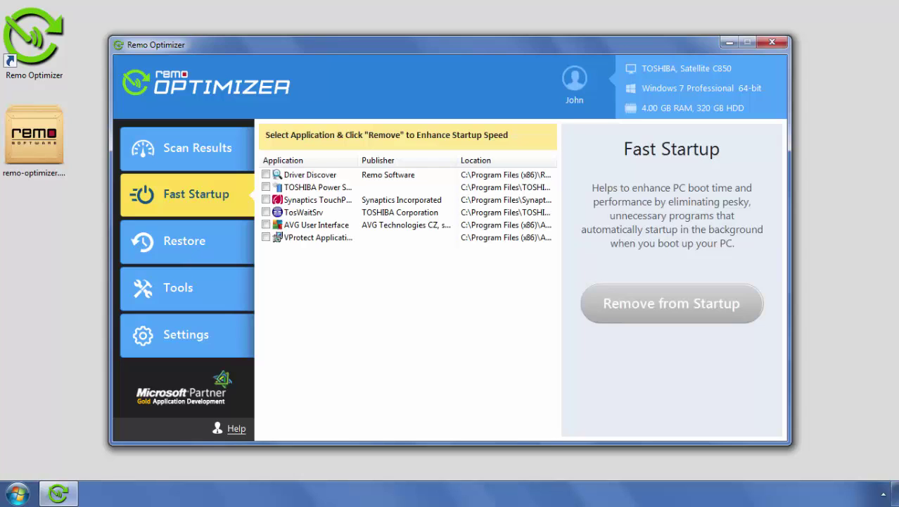
pyautogui.click(266, 237)
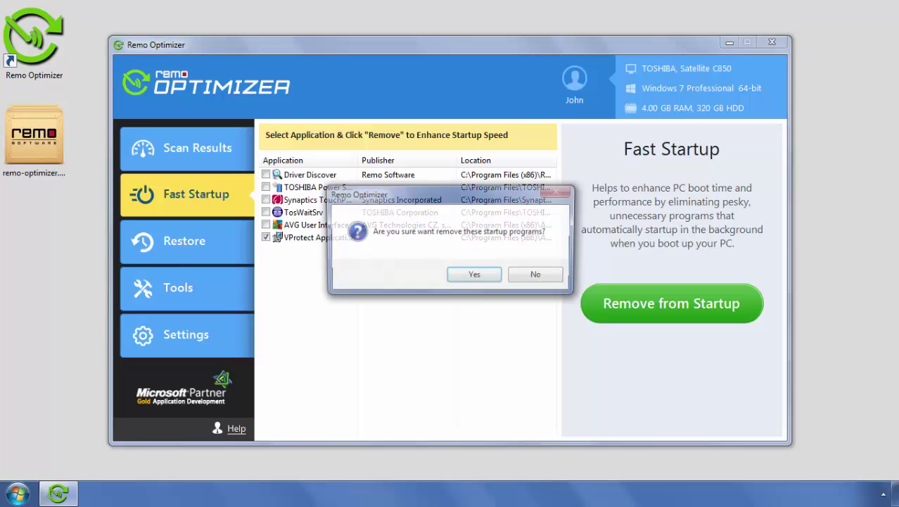
pyautogui.press('Return')
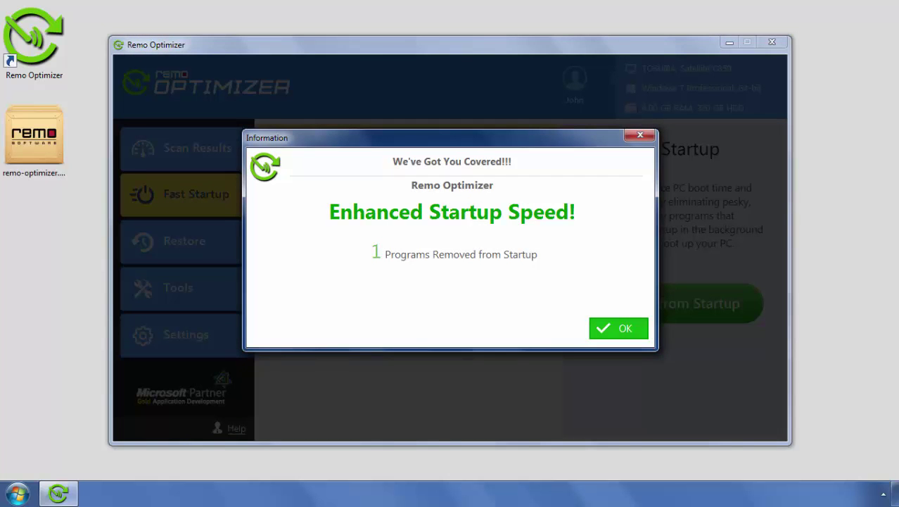
pyautogui.press('Return')
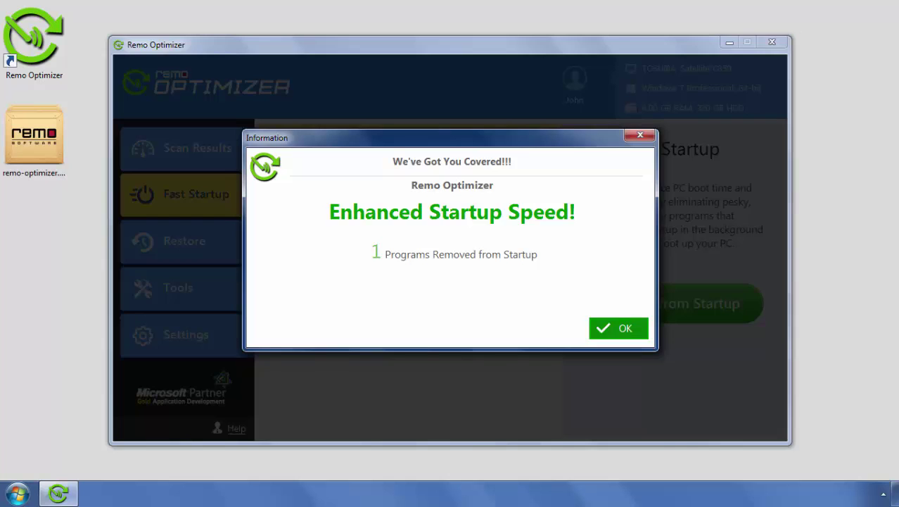
pyautogui.click(184, 241)
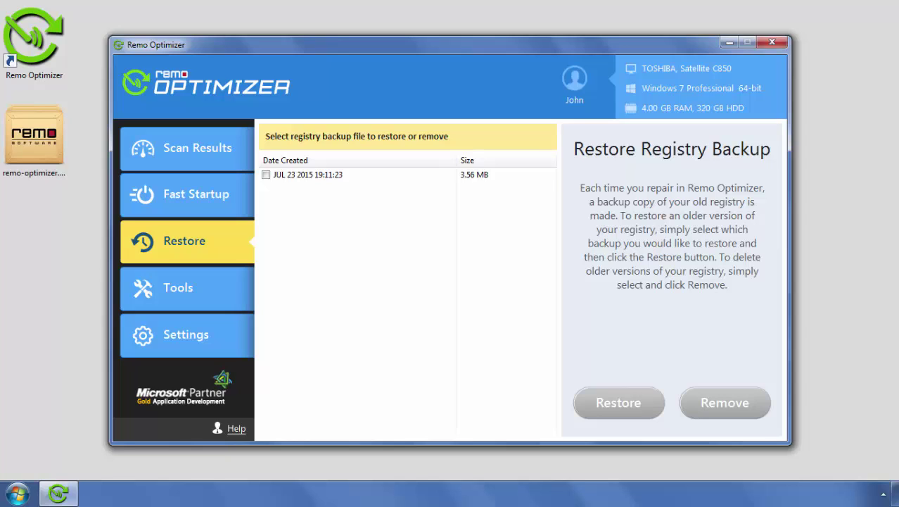
# Step: Select the 3.56 MB JUL 23 2015 registry backup
pyautogui.click(266, 174)
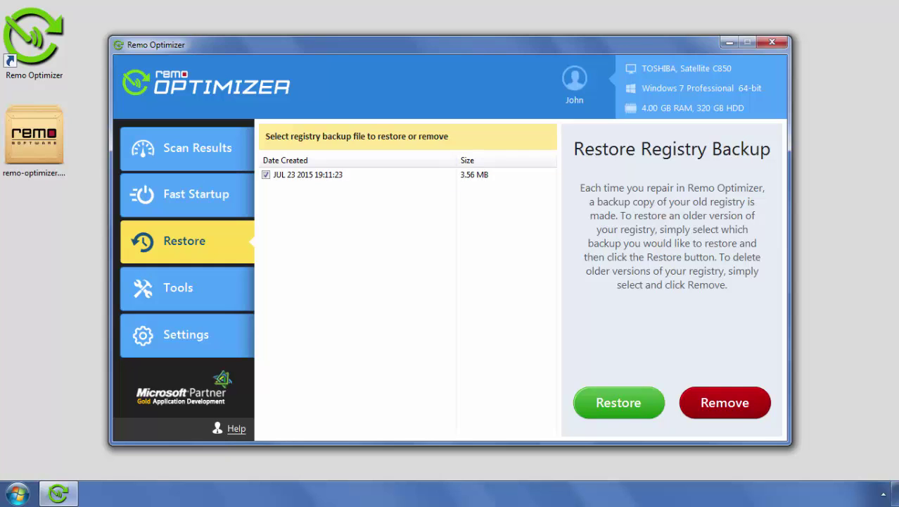
# Step: Optimize the internet connection for DSL using the Tools' Internet Optimizer
pyautogui.click(178, 287)
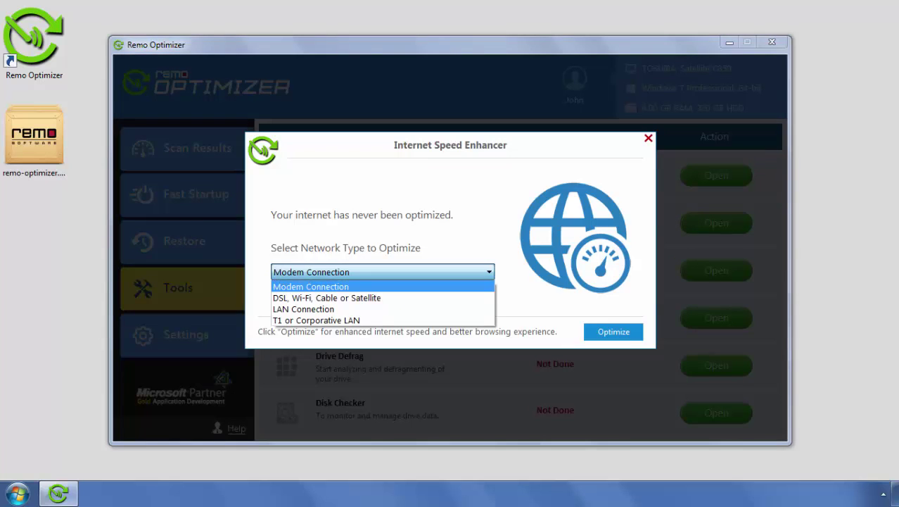
pyautogui.press('Return')
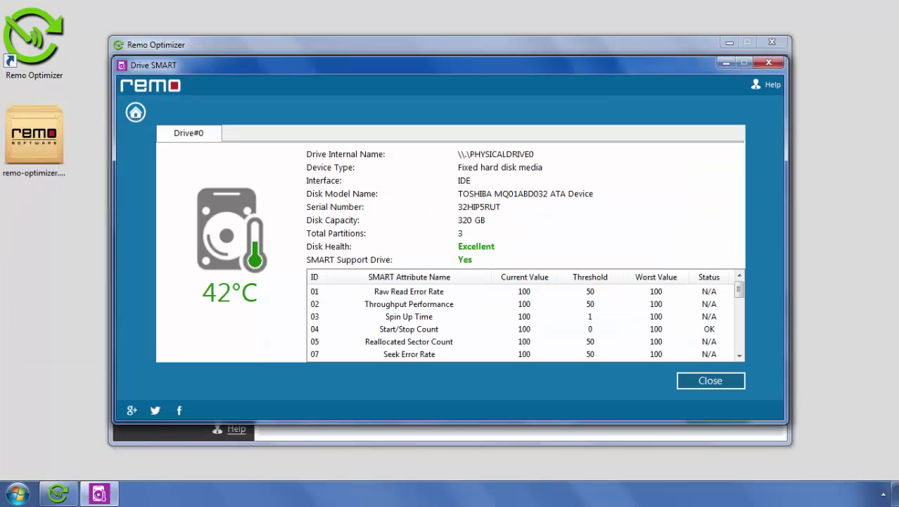
# Step: Close the drive health report and optimize system memory
pyautogui.press('Return')
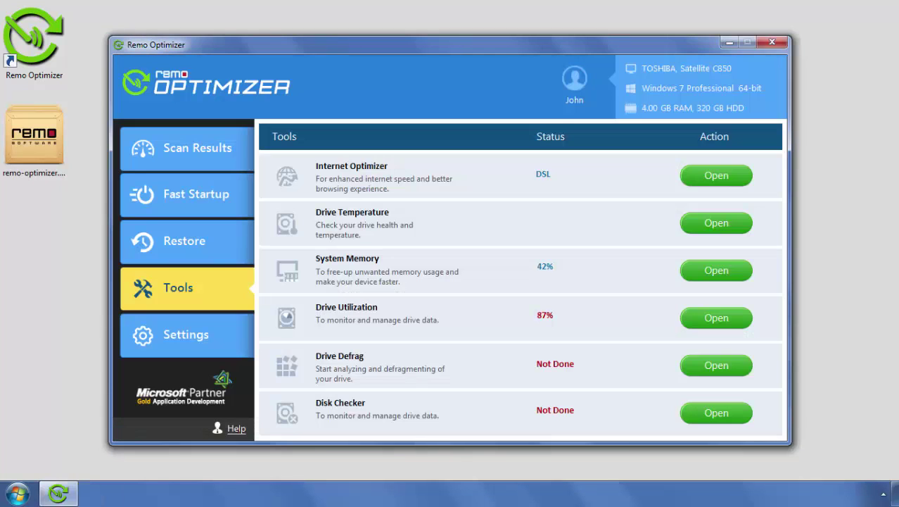
pyautogui.press('Return')
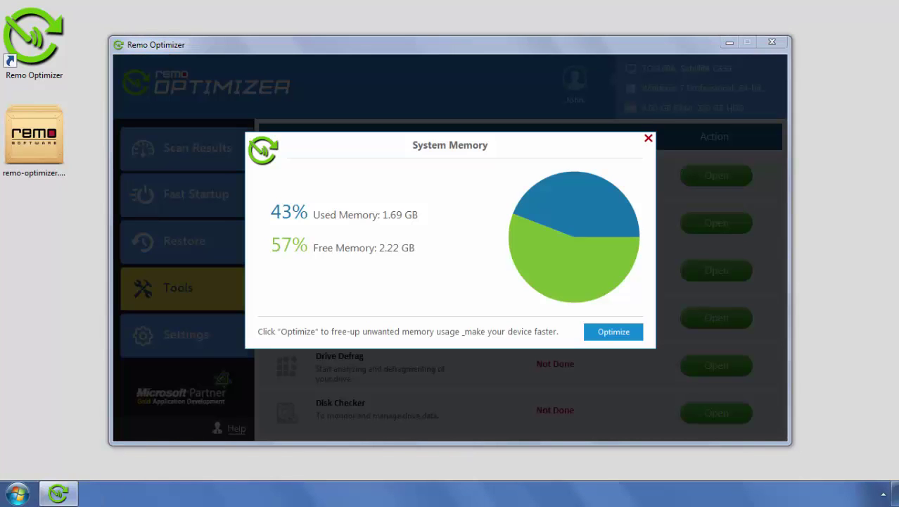
pyautogui.press('Return')
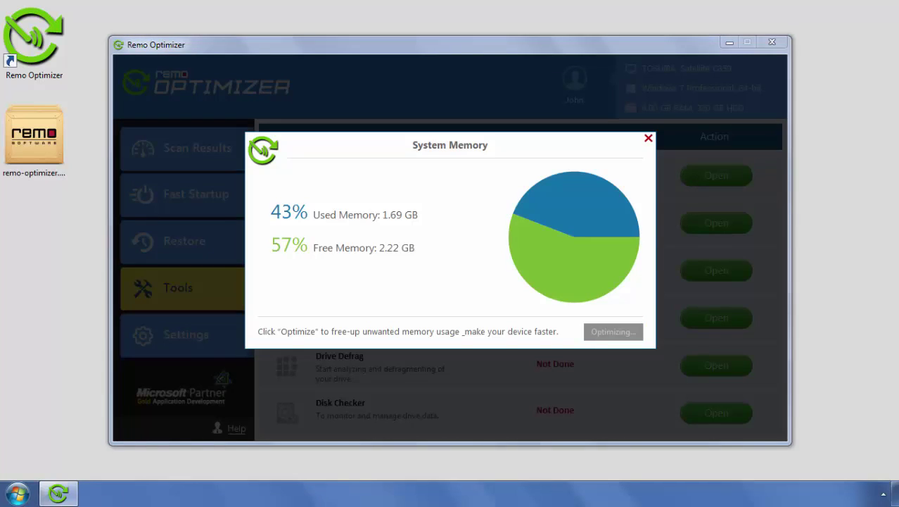
pyautogui.press('Return')
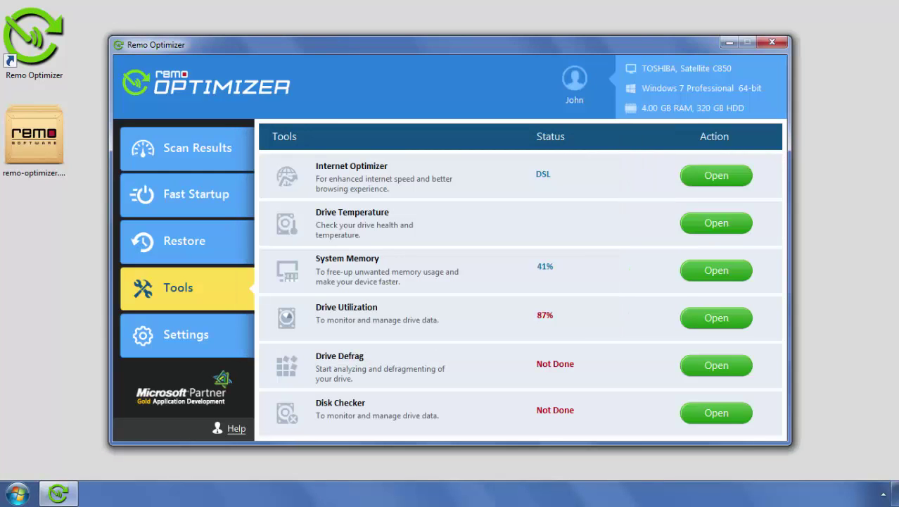
# Step: Review the Drive Utilization overview and the Folder Manager
pyautogui.press('Return')
pyautogui.press('Escape')
pyautogui.press('Return')
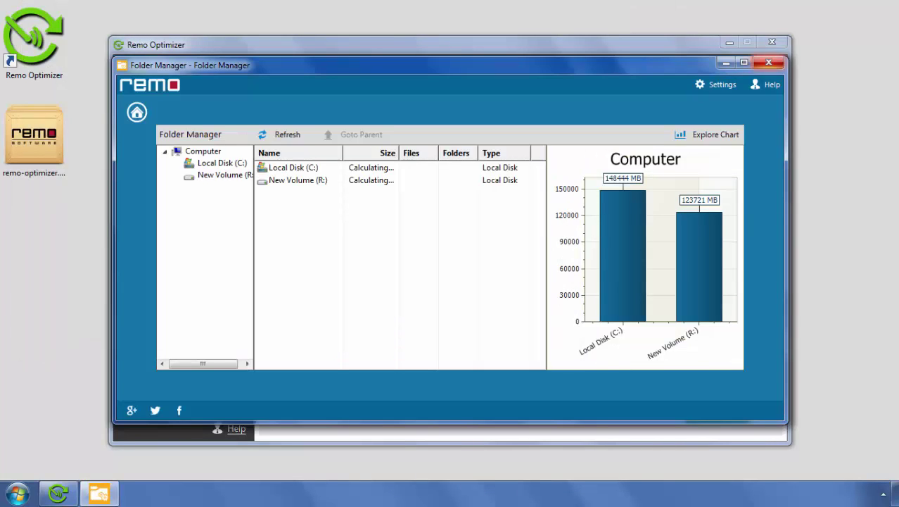
pyautogui.hotkey('alt', 'F4')
# Step: Turn Auto Defrag on for the R:\ New Volume drive in Drive Defrag
pyautogui.press('Tab')
pyautogui.press('Return')
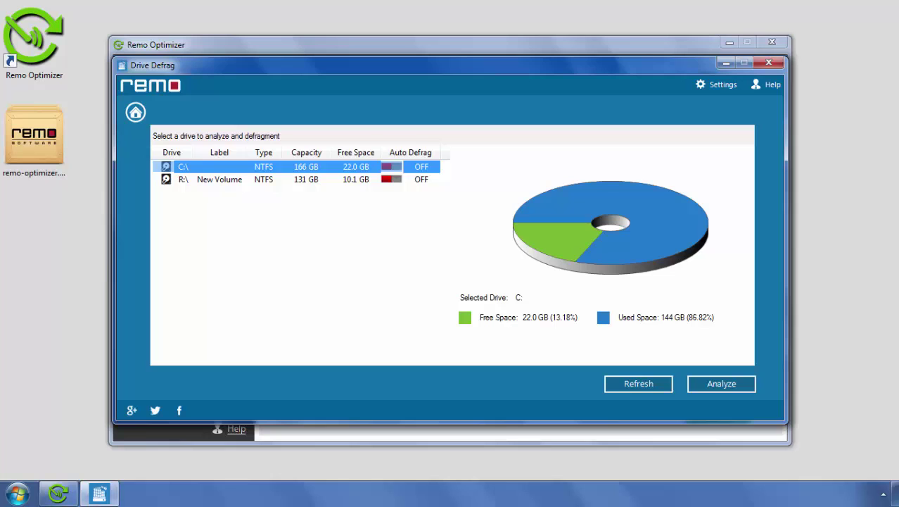
pyautogui.click(391, 179)
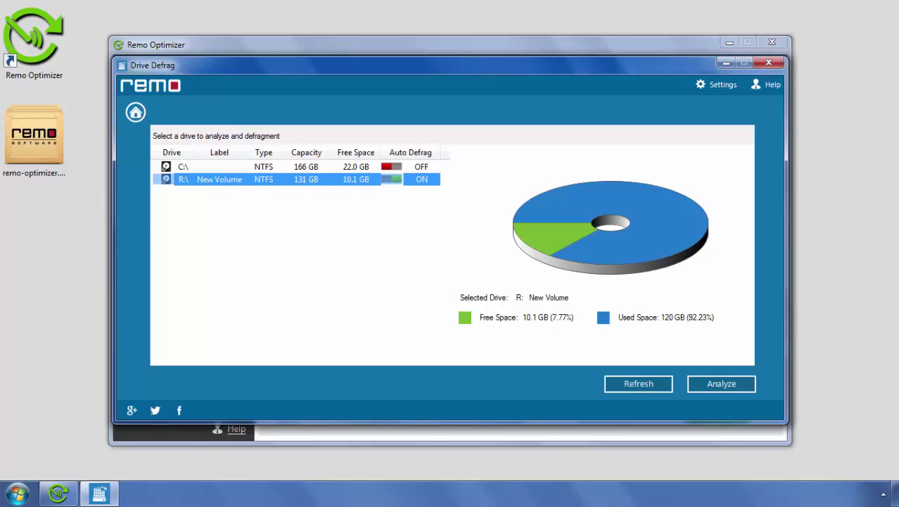
# Step: Run at Windows startup minimized to tray, and use Random Write secure file deletion
pyautogui.hotkey('alt', 'F4')
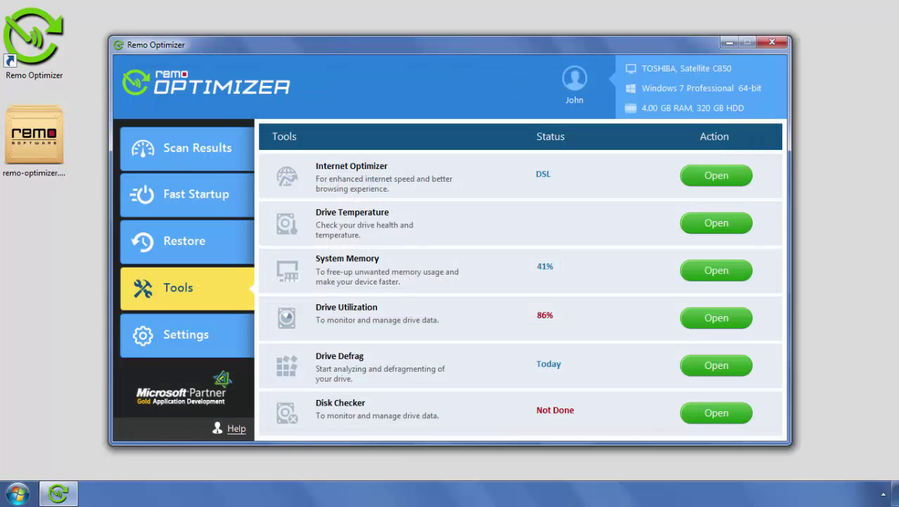
pyautogui.click(186, 334)
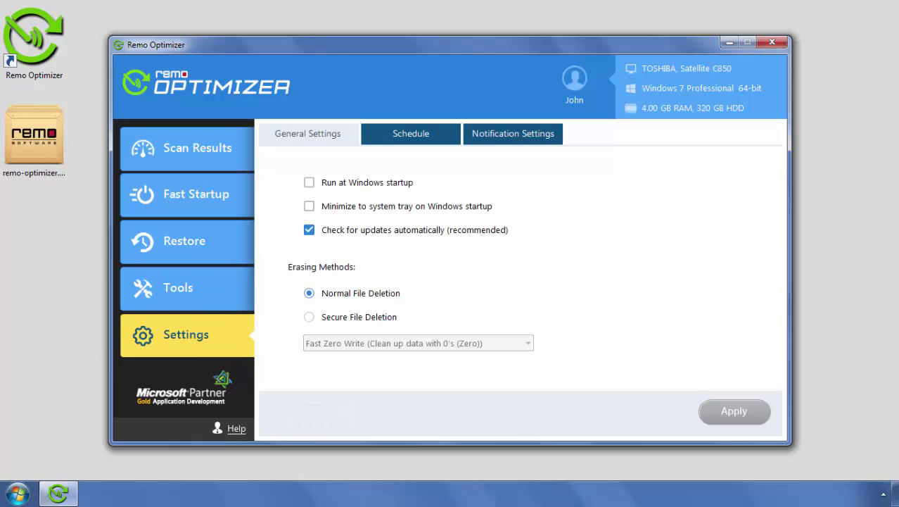
pyautogui.click(309, 182)
pyautogui.click(309, 207)
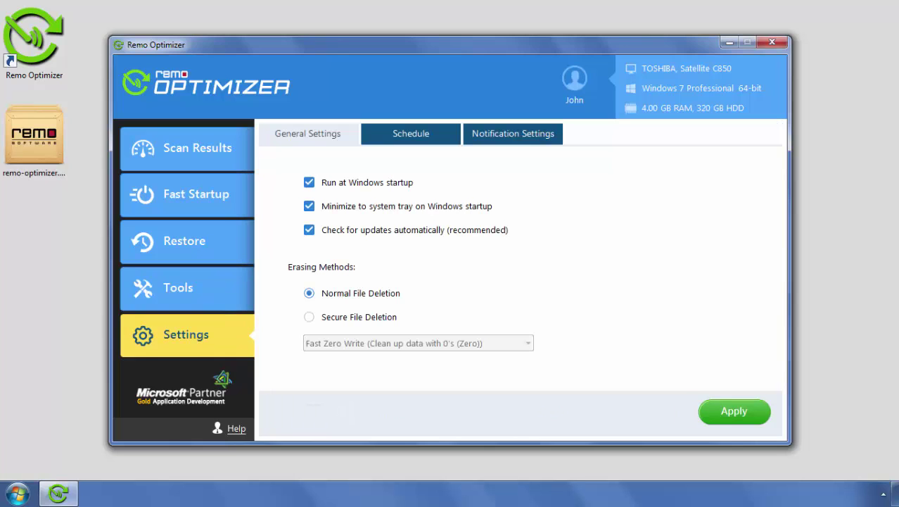
pyautogui.click(309, 316)
pyautogui.click(419, 343)
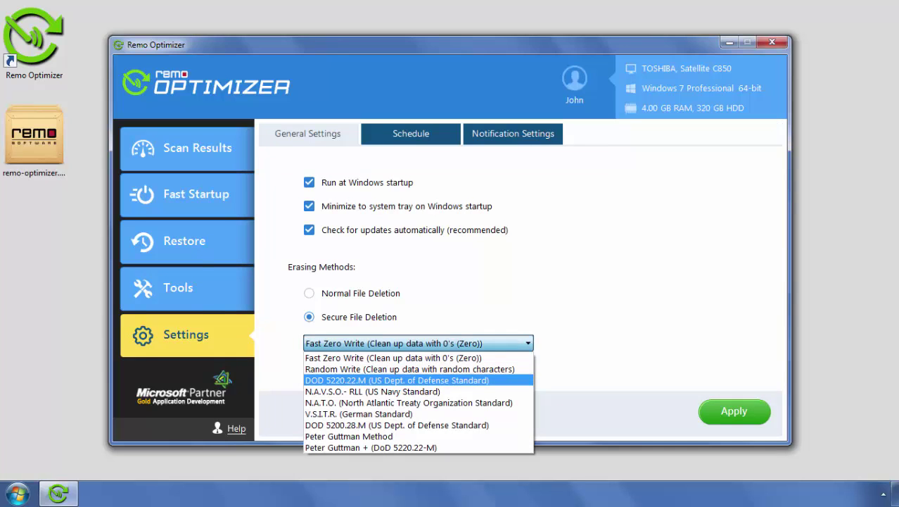
pyautogui.click(410, 368)
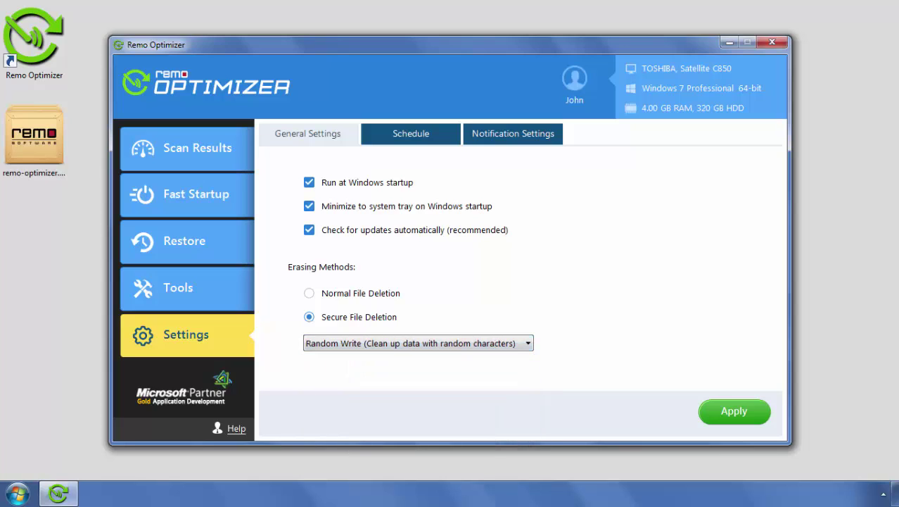
# Step: Enable scheduled scans on Mondays and Fridays only
pyautogui.click(411, 133)
pyautogui.click(382, 162)
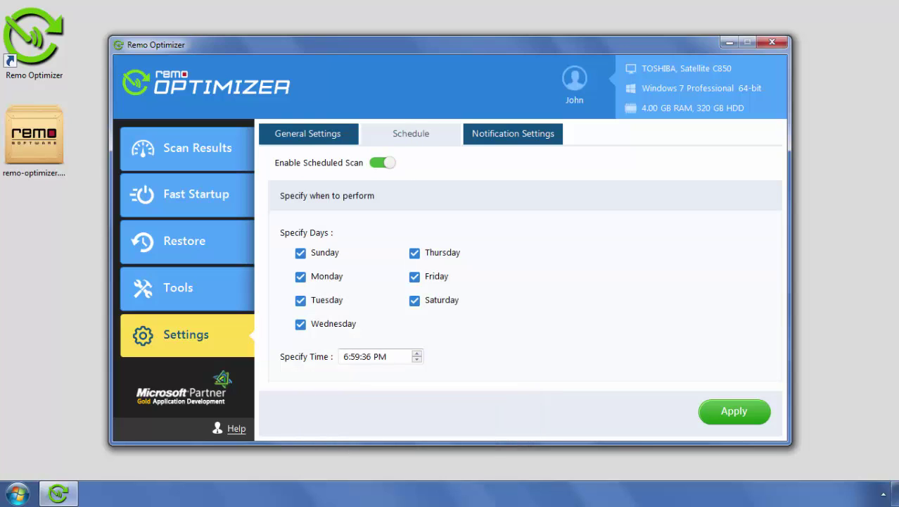
pyautogui.click(300, 252)
pyautogui.click(414, 252)
pyautogui.click(414, 301)
pyautogui.click(300, 301)
pyautogui.click(301, 324)
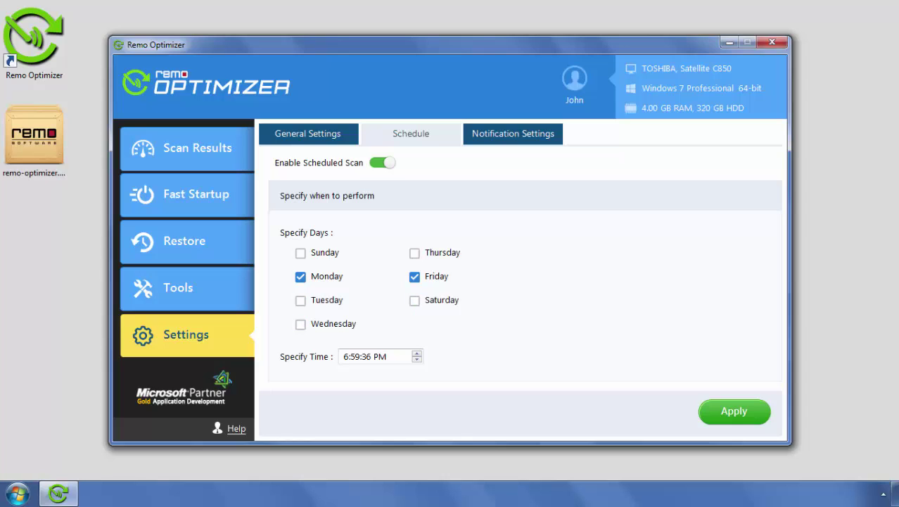
# Step: Set the scan time to 1:00:00 PM, check notification options, and save the settings
pyautogui.click(347, 357)
pyautogui.write('1')
pyautogui.press('Right')
pyautogui.write('00')
pyautogui.press('Right')
pyautogui.click(513, 133)
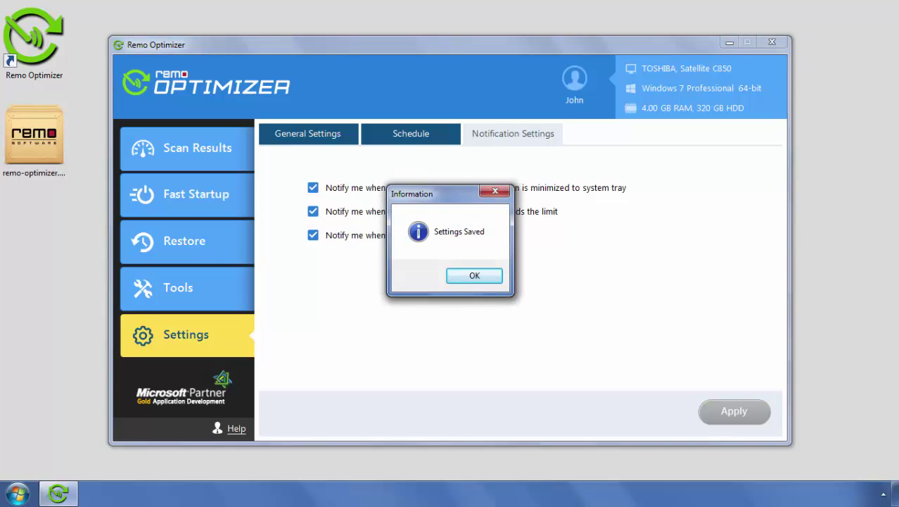
pyautogui.press('Return')
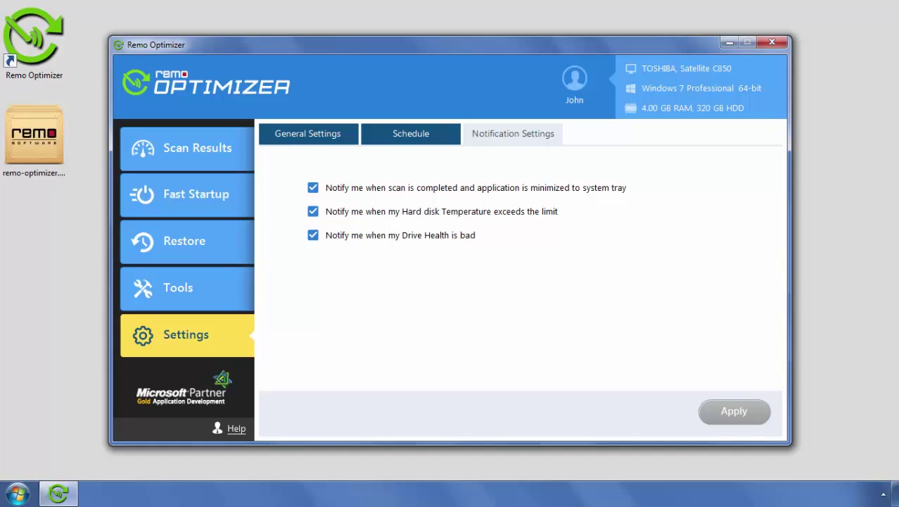